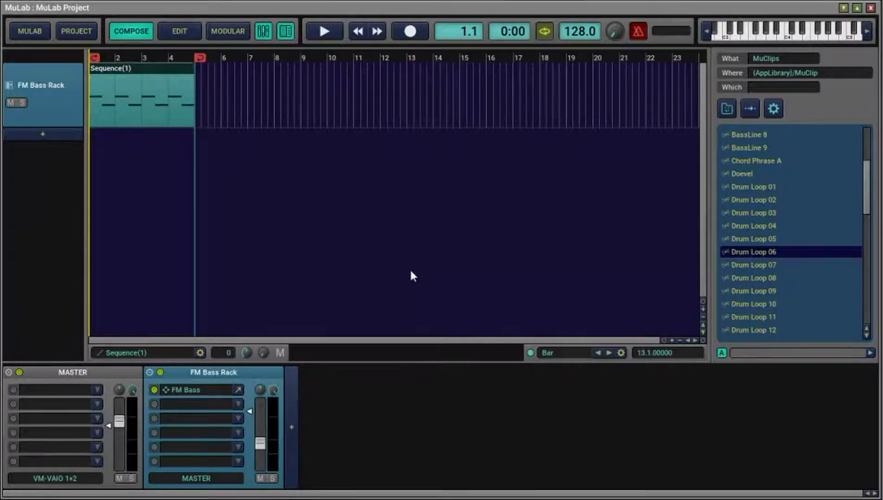
- Browse to Factory Presets > Effects > Amplifier to pick a new FM Bass Rack module
{"action": "left_click", "coordinate": [197, 403]}
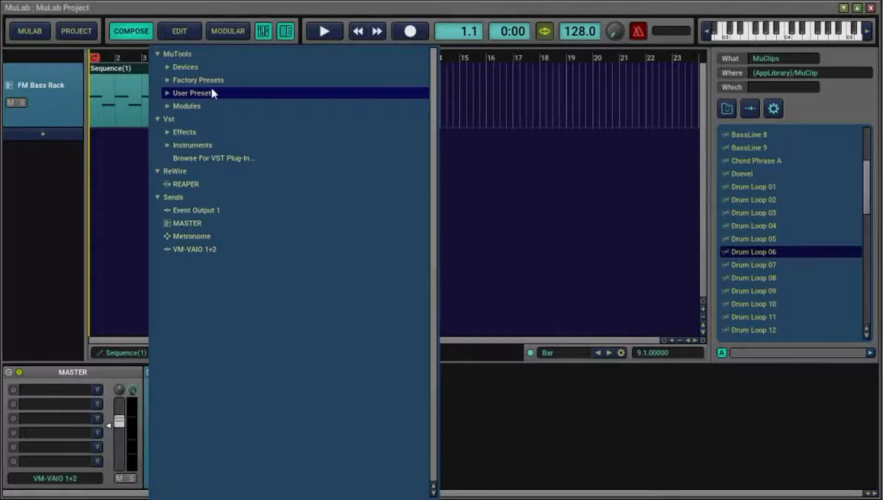
{"action": "left_click", "coordinate": [167, 80]}
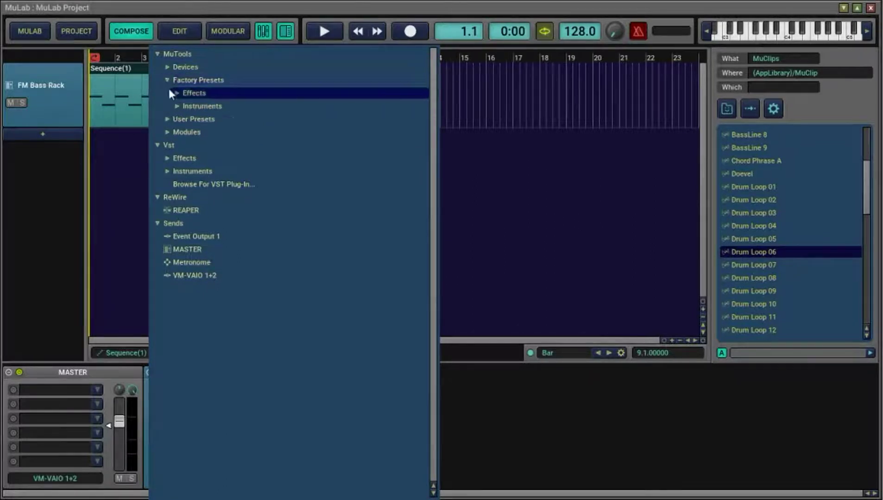
{"action": "left_click", "coordinate": [178, 94]}
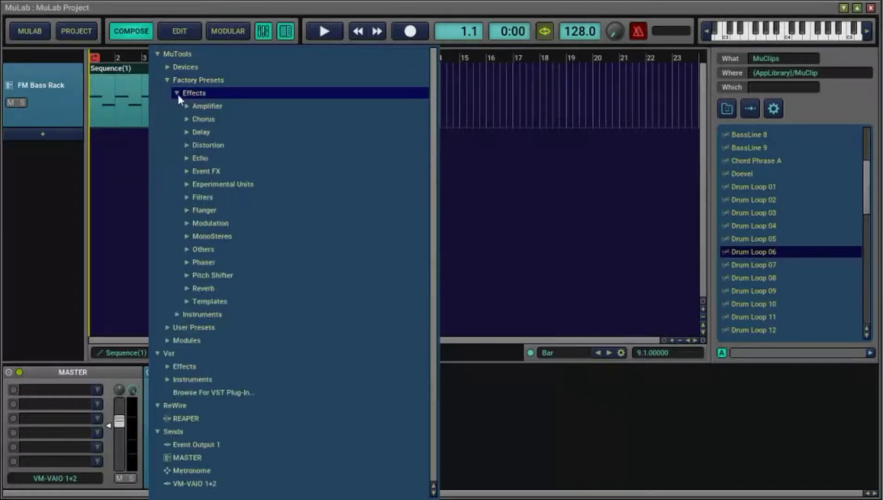
{"action": "left_click", "coordinate": [185, 107]}
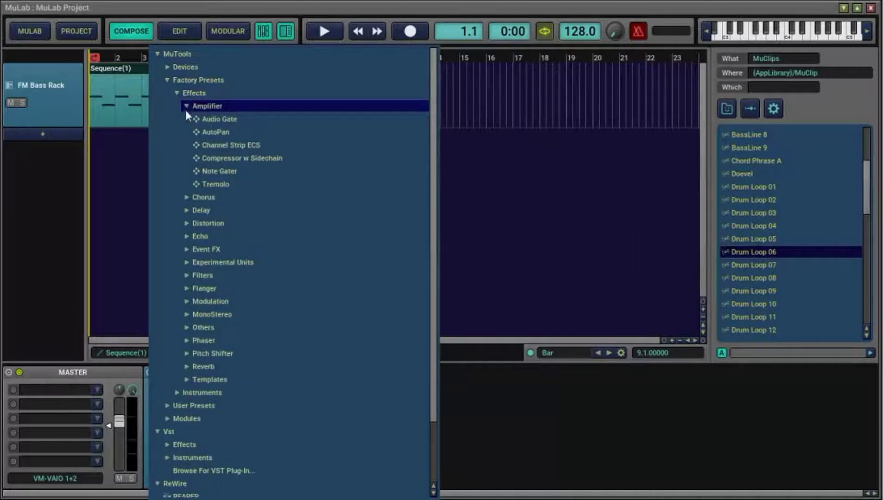
- Insert Compressor w Sidechain after FM Bass and set its Int/Ext Signal to 100 %
{"action": "double_click", "coordinate": [263, 160]}
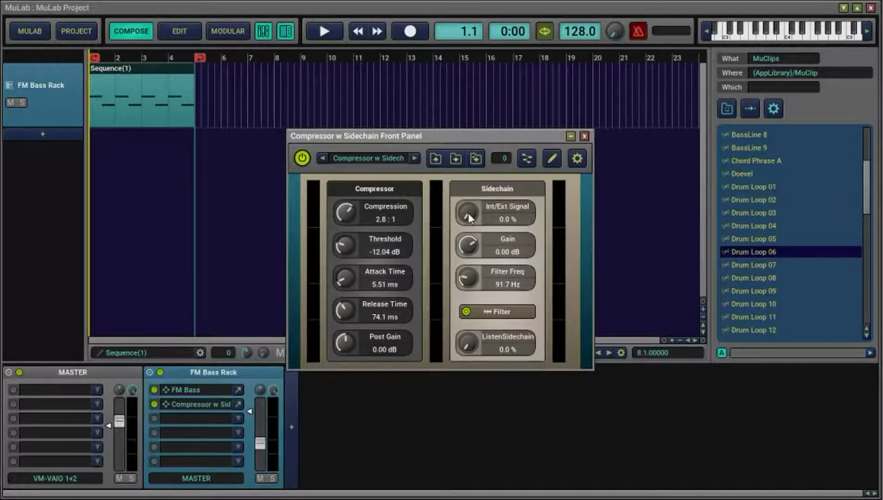
{"action": "left_click_drag", "start_coordinate": [467, 212], "coordinate": [470, 64]}
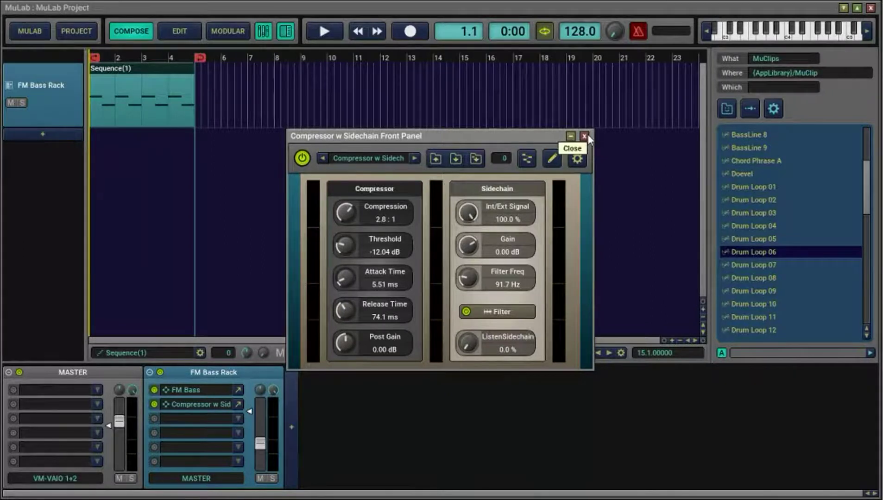
- In the modular view, give the Compressor w Sidechain module one auxiliary audio input
{"action": "left_click", "coordinate": [241, 32]}
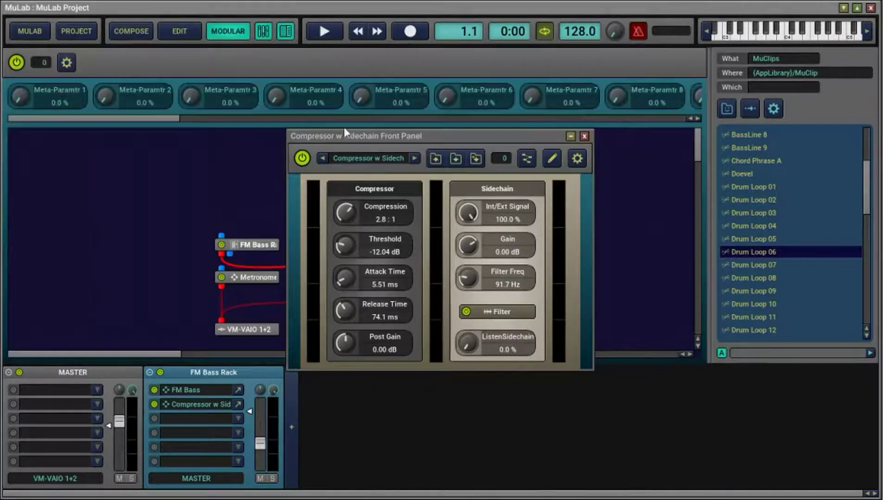
{"action": "left_click_drag", "start_coordinate": [355, 130], "coordinate": [527, 130]}
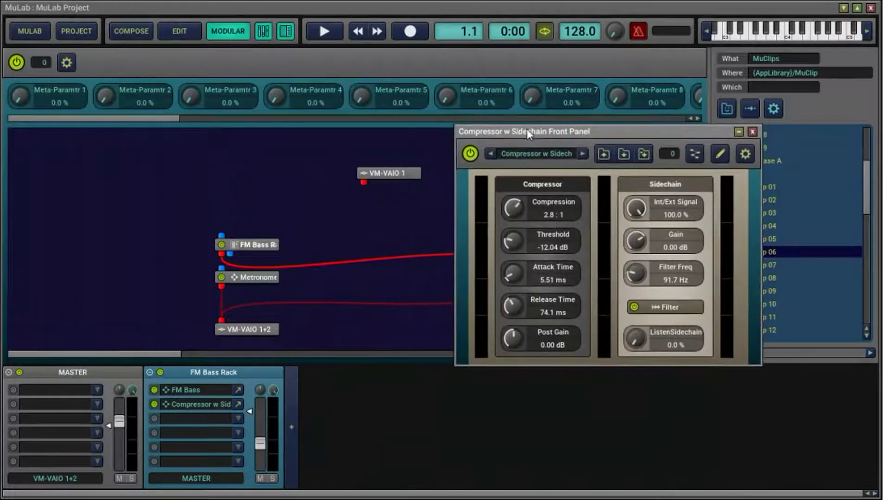
{"action": "right_click", "coordinate": [200, 403]}
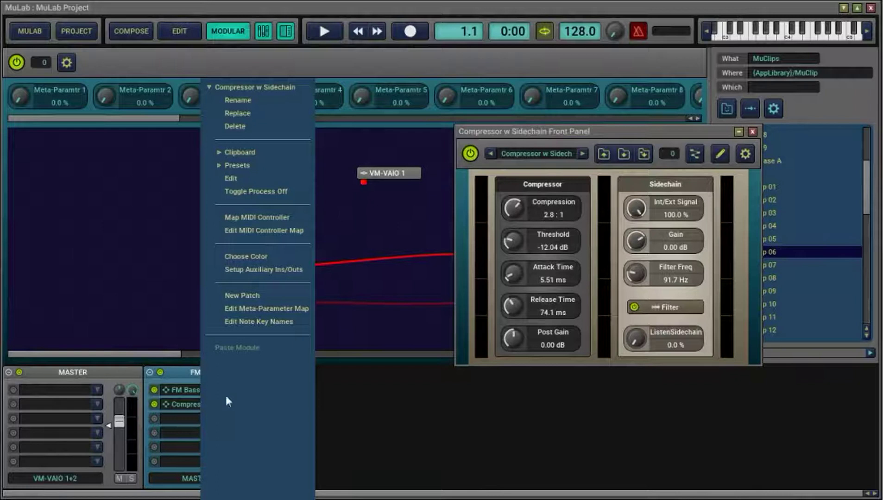
{"action": "left_click", "coordinate": [180, 404]}
{"action": "right_click", "coordinate": [180, 405]}
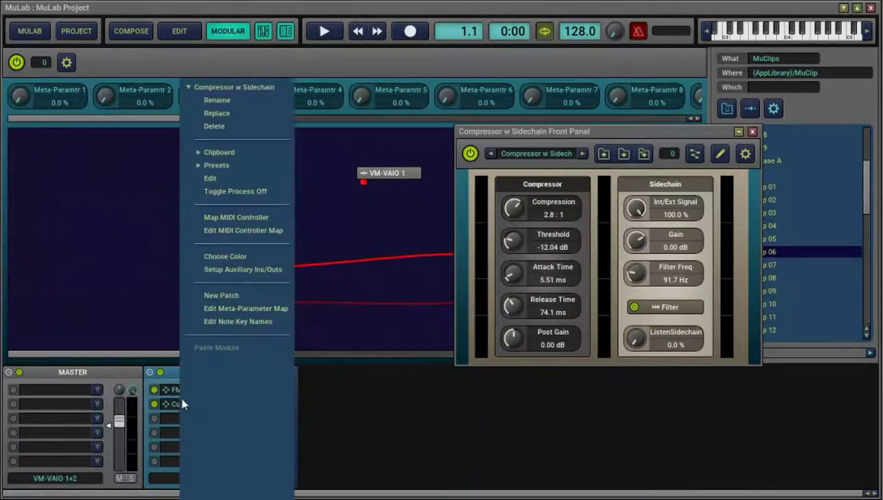
{"action": "left_click", "coordinate": [261, 272]}
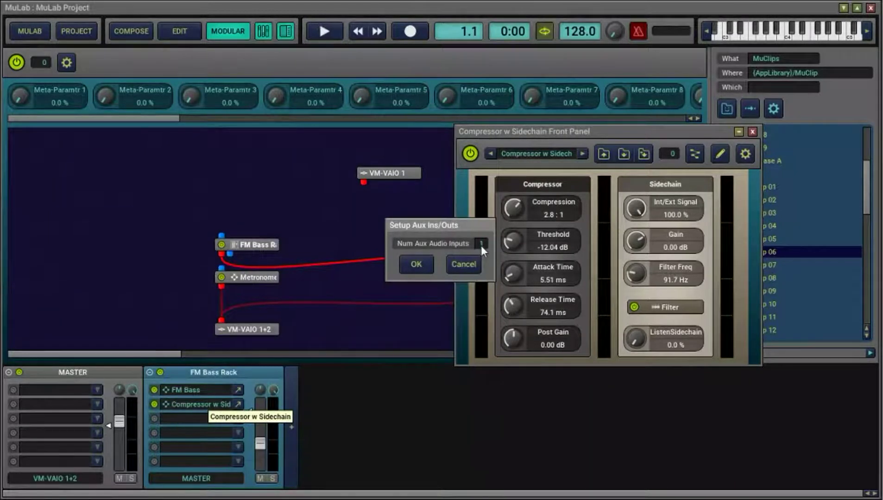
{"action": "left_click", "coordinate": [423, 266]}
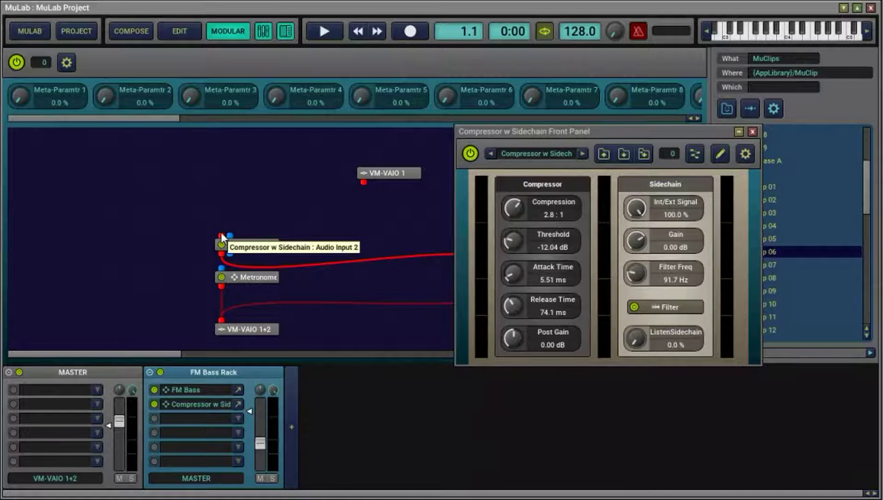
- Close the compressor panel, add Drum Loop 06 as a track, and stretch Sequence(3) to bar 5
{"action": "left_click", "coordinate": [753, 131]}
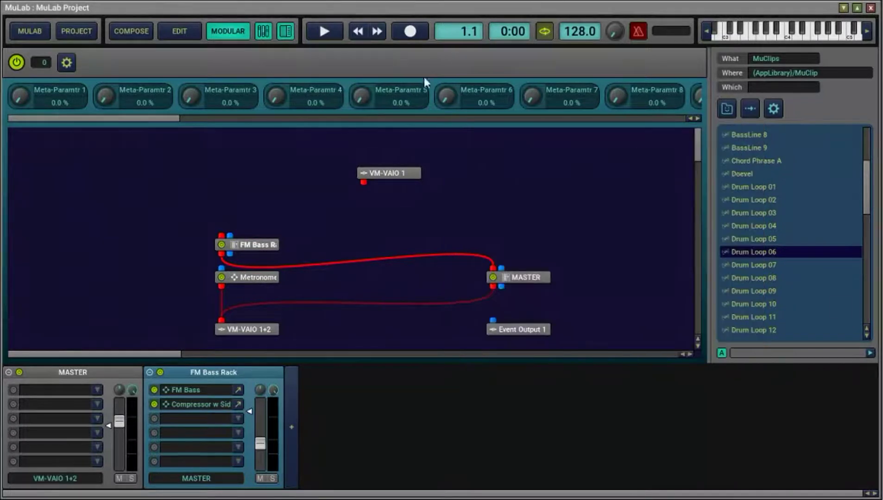
{"action": "left_click", "coordinate": [130, 30]}
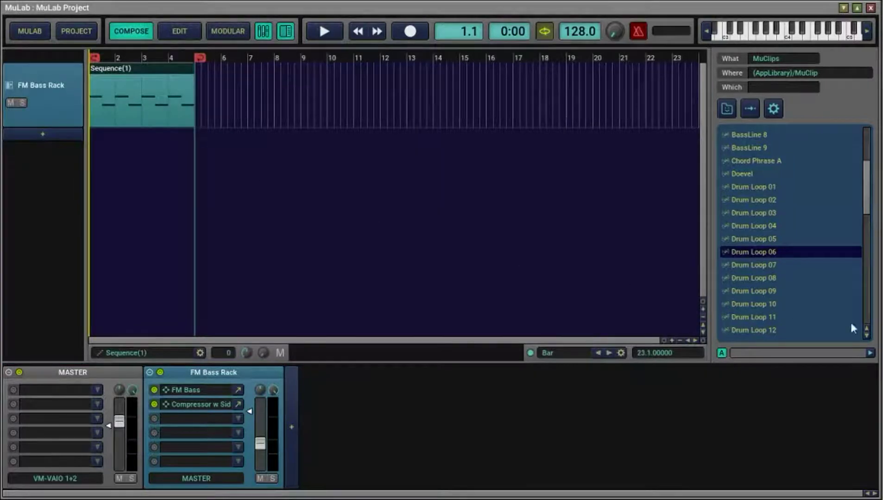
{"action": "left_click_drag", "start_coordinate": [761, 251], "coordinate": [47, 163]}
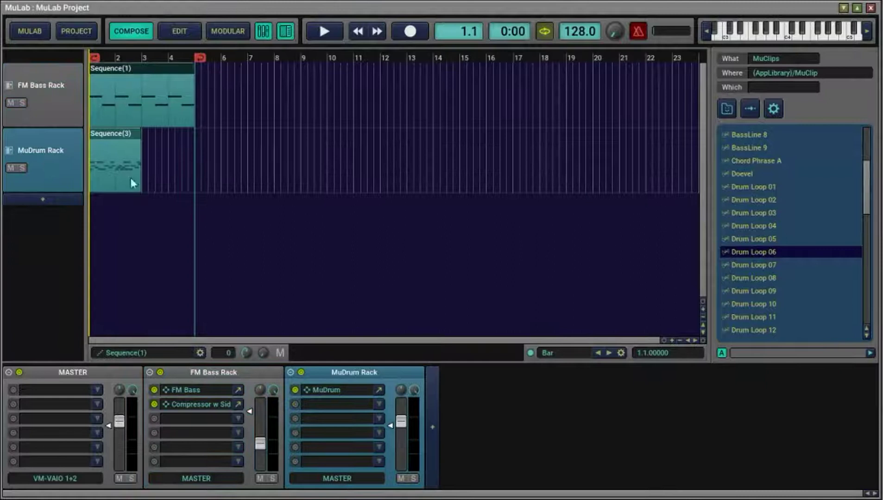
{"action": "left_click", "coordinate": [754, 251]}
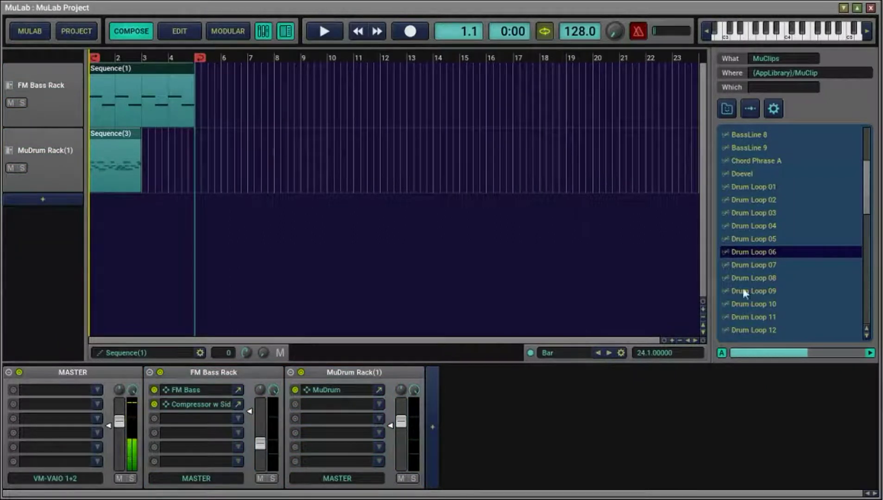
{"action": "left_click", "coordinate": [871, 352]}
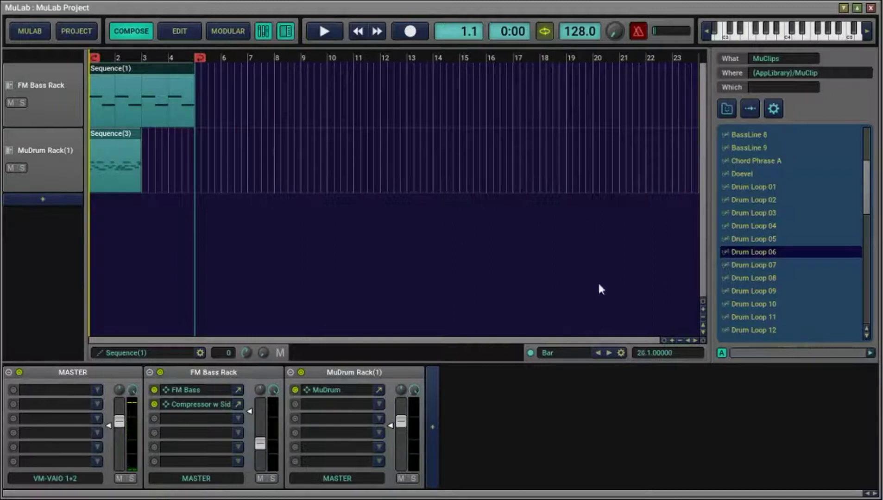
{"action": "left_click_drag", "start_coordinate": [140, 153], "coordinate": [183, 160]}
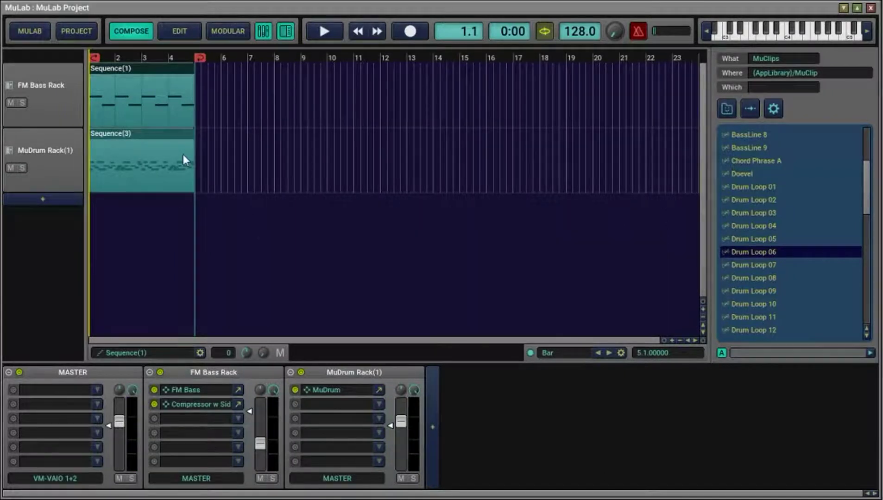
- Place the MuDrum Rack node at the upper left of the modular view and close its panel
{"action": "left_click", "coordinate": [331, 390]}
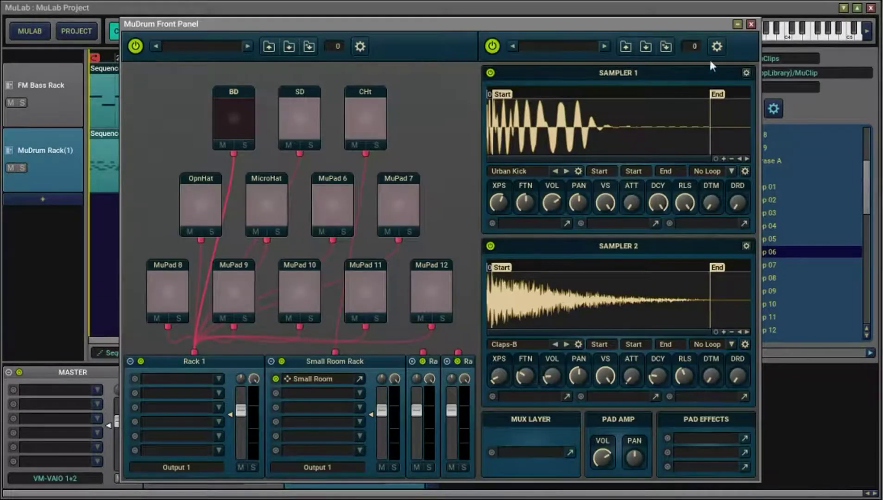
{"action": "left_click_drag", "start_coordinate": [684, 25], "coordinate": [775, 50]}
{"action": "left_click", "coordinate": [238, 31]}
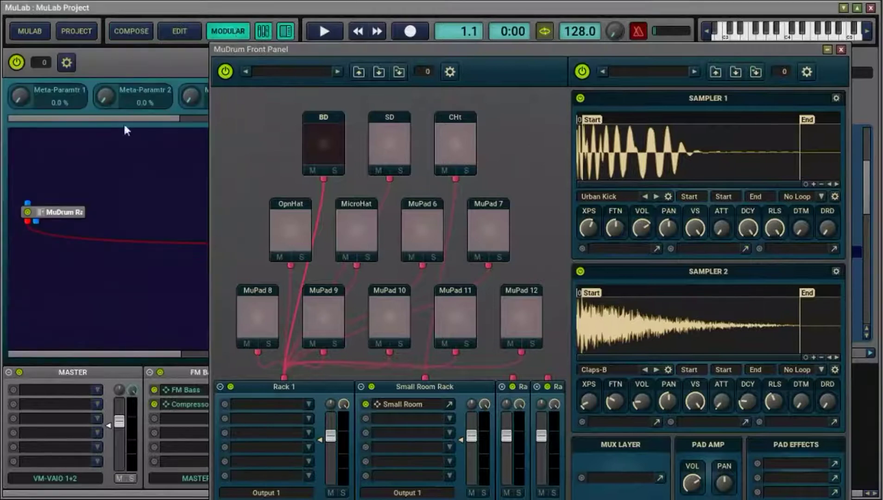
{"action": "left_click_drag", "start_coordinate": [74, 212], "coordinate": [68, 167]}
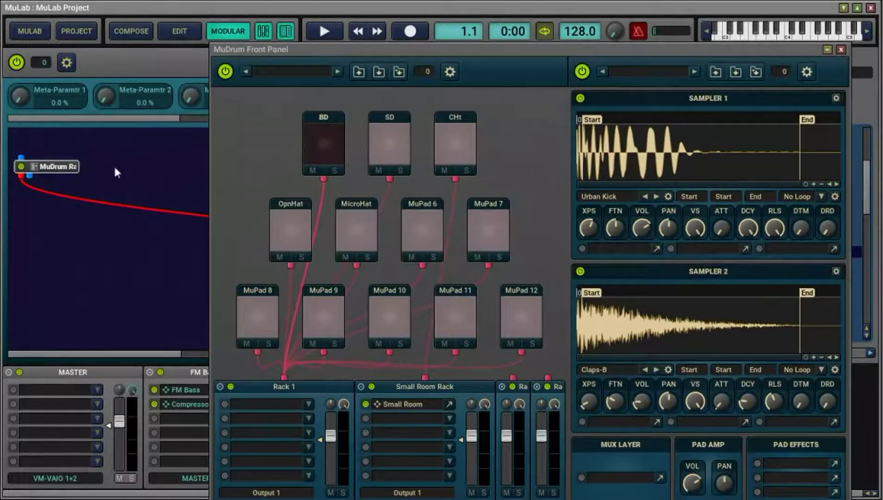
{"action": "right_click", "coordinate": [47, 170]}
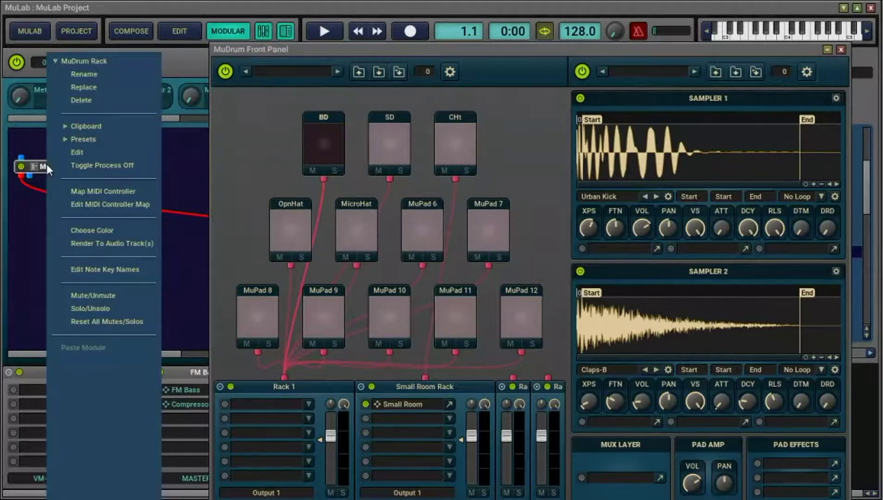
{"action": "left_click", "coordinate": [24, 240]}
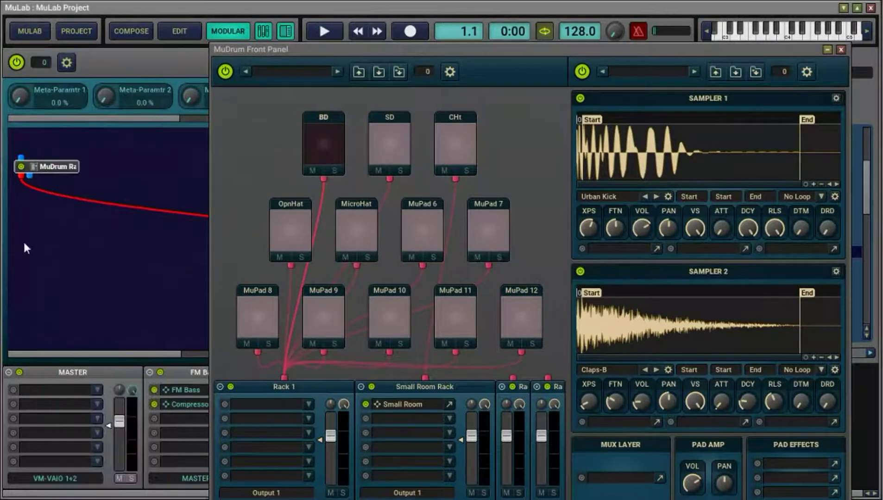
{"action": "left_click", "coordinate": [840, 50]}
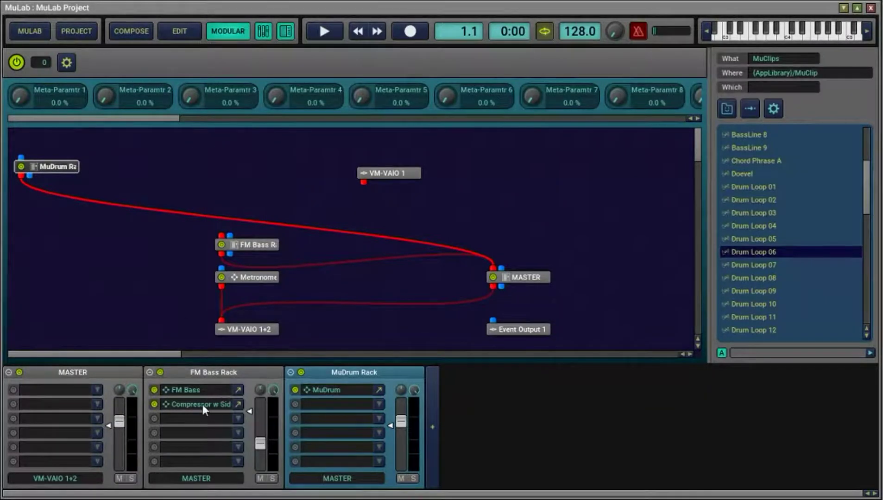
- Give the MuDrum module 3 auxiliary audio outputs via Setup Auxiliary Ins/Outs
{"action": "right_click", "coordinate": [331, 389]}
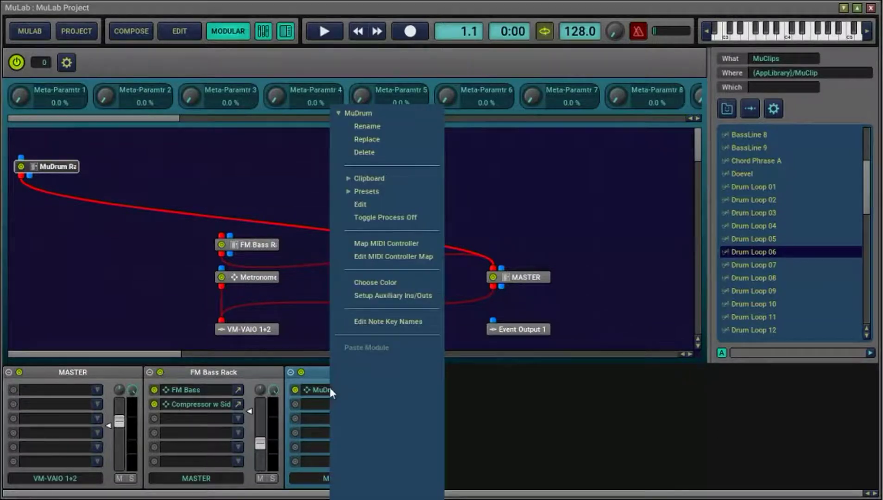
{"action": "left_click", "coordinate": [378, 292]}
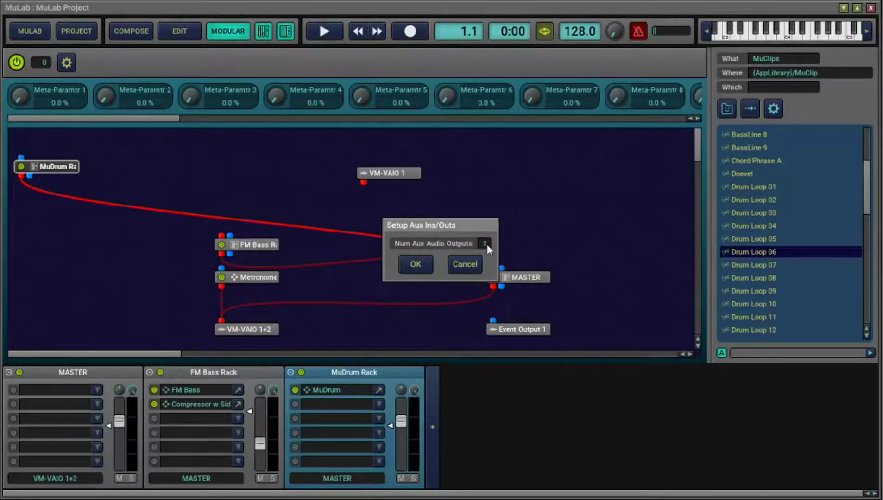
{"action": "left_click", "coordinate": [415, 263]}
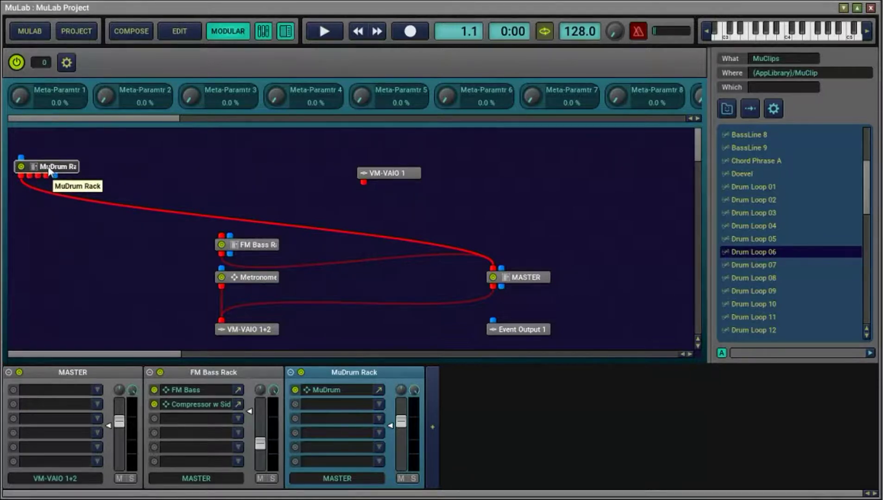
- In the MuDrum panel, route the BD kick pad into Rack 4 and send Rack 4 to Output 2
{"action": "double_click", "coordinate": [323, 388]}
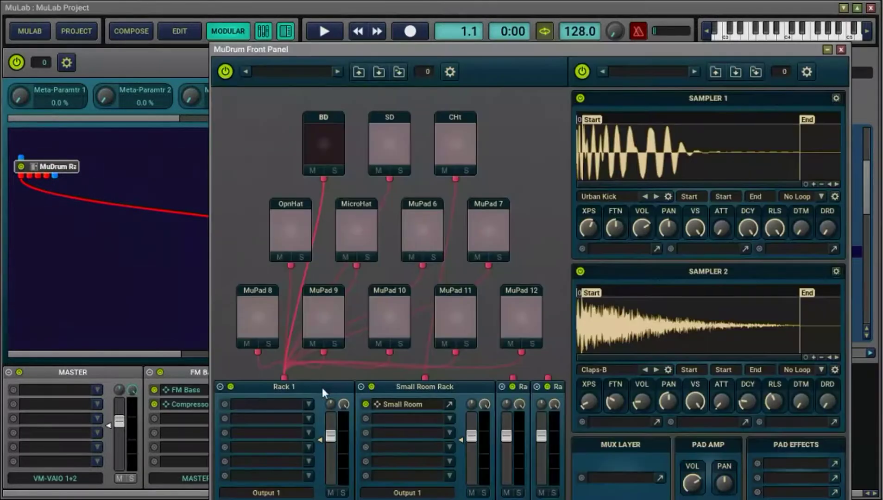
{"action": "left_click_drag", "start_coordinate": [434, 54], "coordinate": [432, 18]}
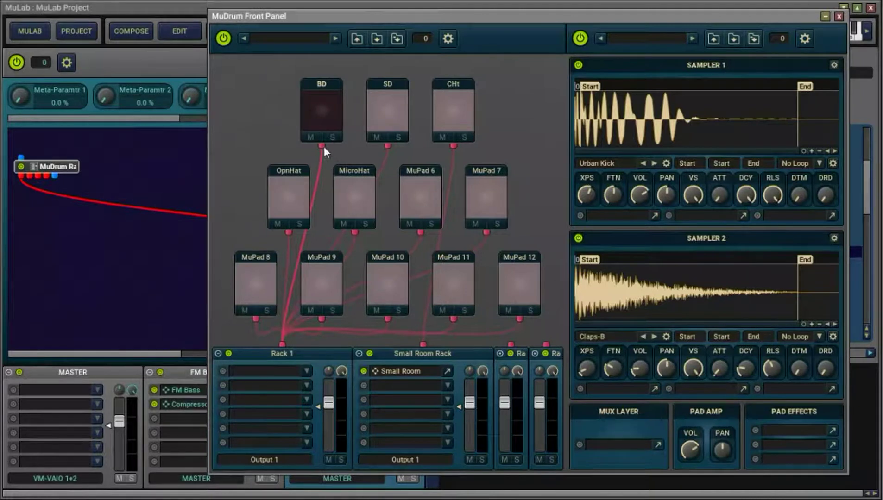
{"action": "left_click_drag", "start_coordinate": [321, 145], "coordinate": [543, 344]}
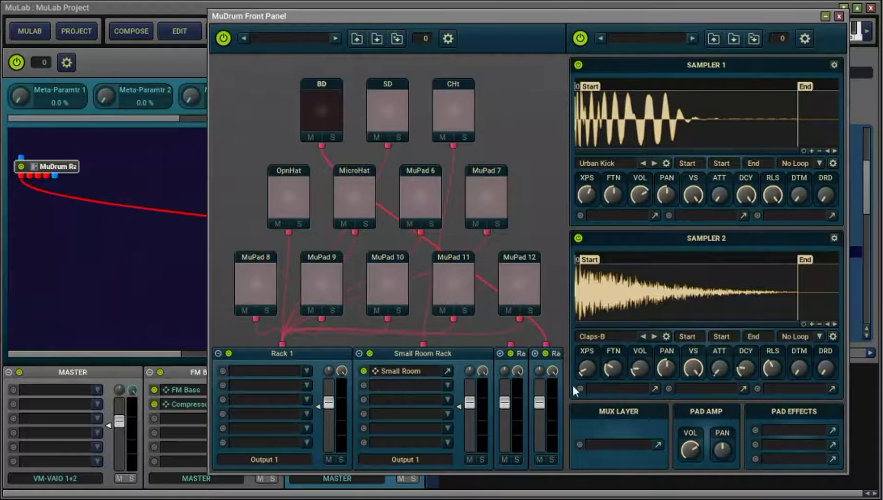
{"action": "left_click", "coordinate": [535, 354]}
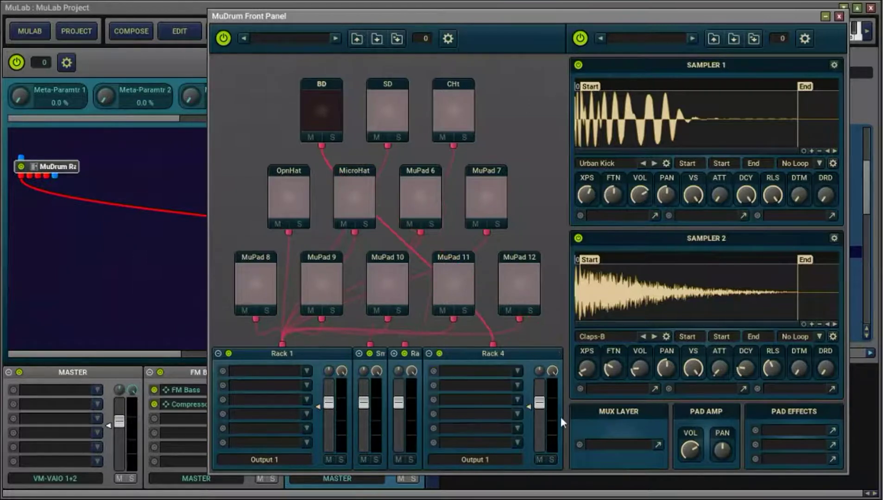
{"action": "left_click", "coordinate": [484, 456]}
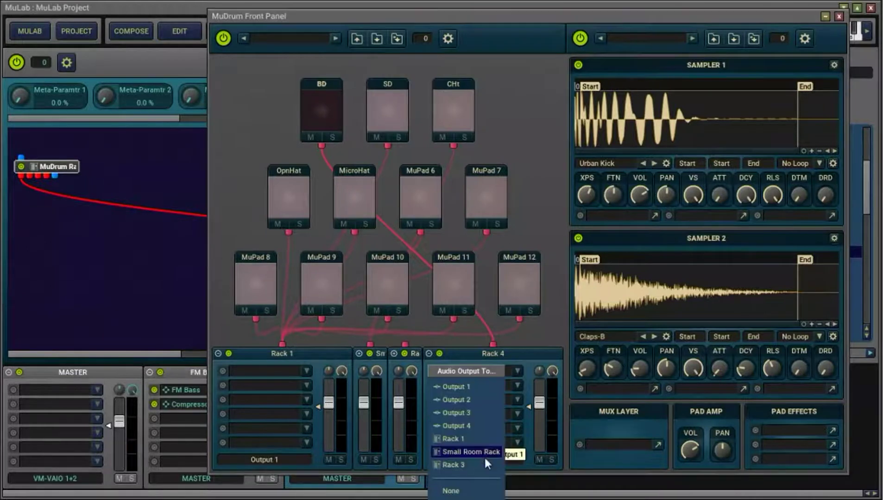
{"action": "left_click", "coordinate": [476, 405]}
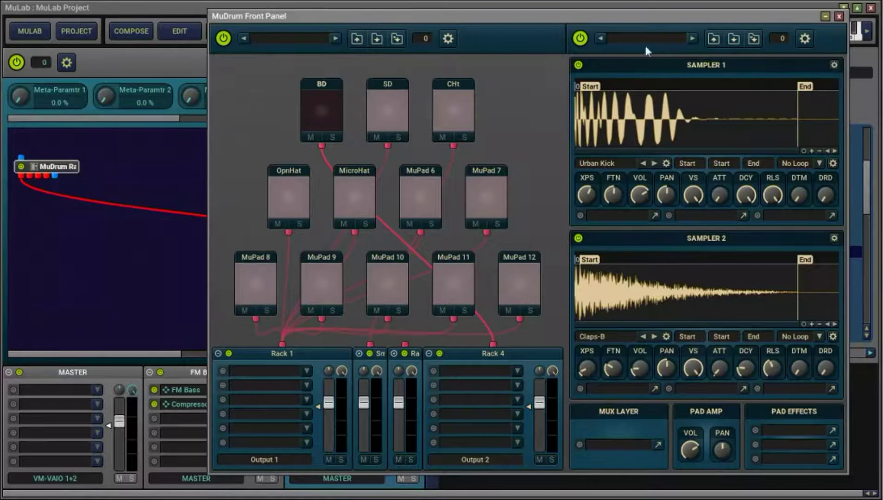
- Cable MuDrum Output 2 into the FM Bass Rack input and close the drum panel
{"action": "left_click_drag", "start_coordinate": [786, 19], "coordinate": [843, 22]}
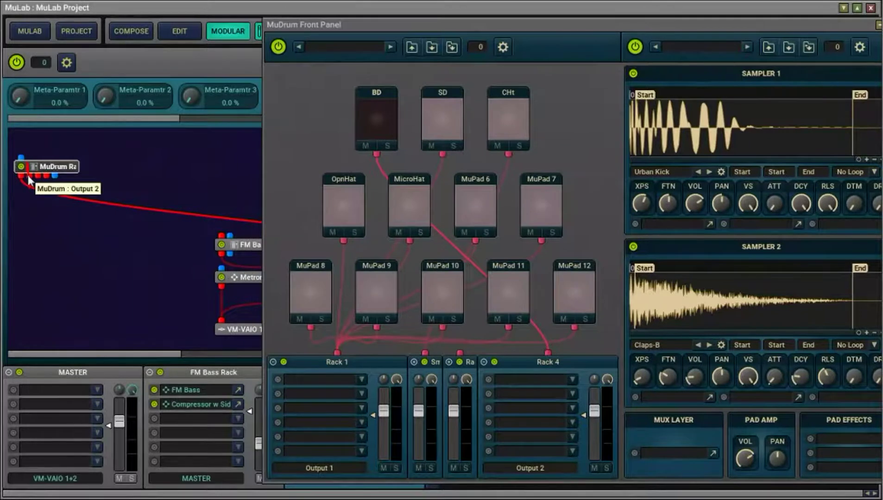
{"action": "left_click_drag", "start_coordinate": [27, 175], "coordinate": [222, 238]}
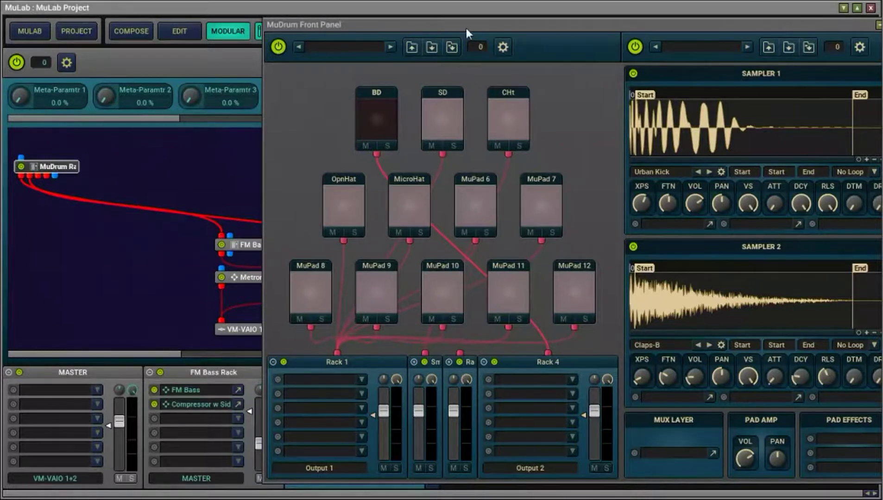
{"action": "left_click_drag", "start_coordinate": [467, 28], "coordinate": [314, 23]}
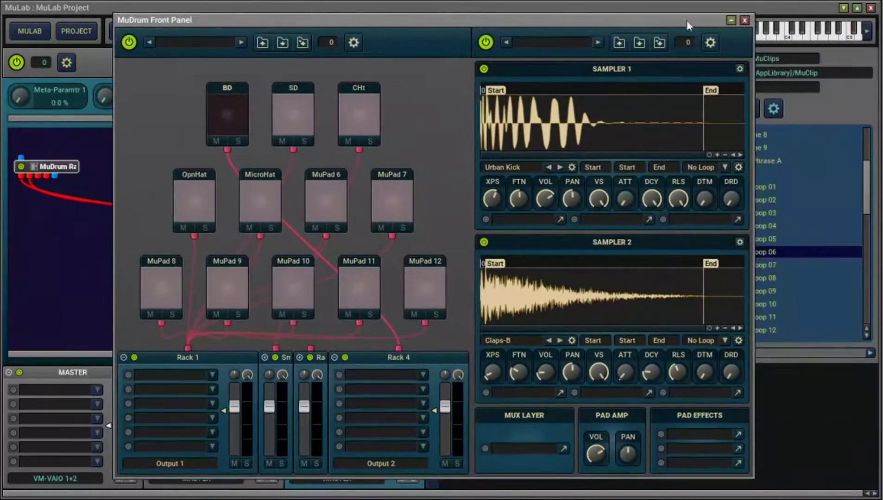
{"action": "left_click", "coordinate": [744, 19]}
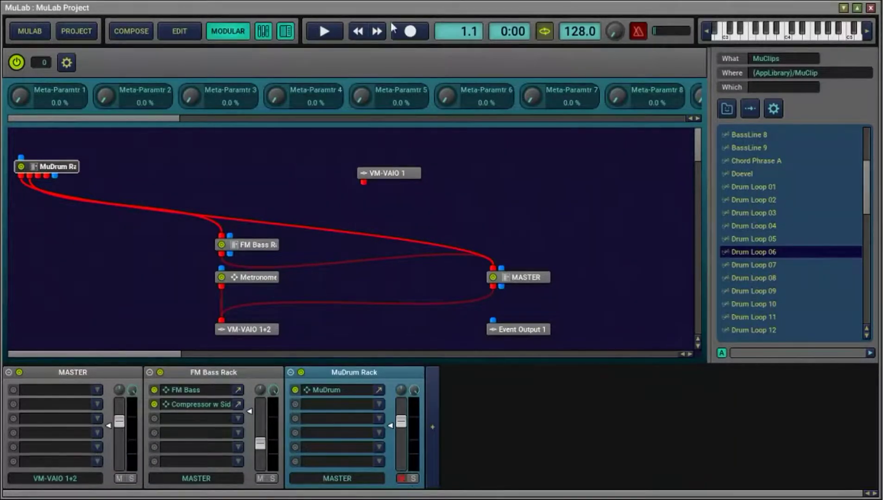
- Start playback and set the FM Bass Rack fader to about -11.58 dB
{"action": "left_click", "coordinate": [325, 32]}
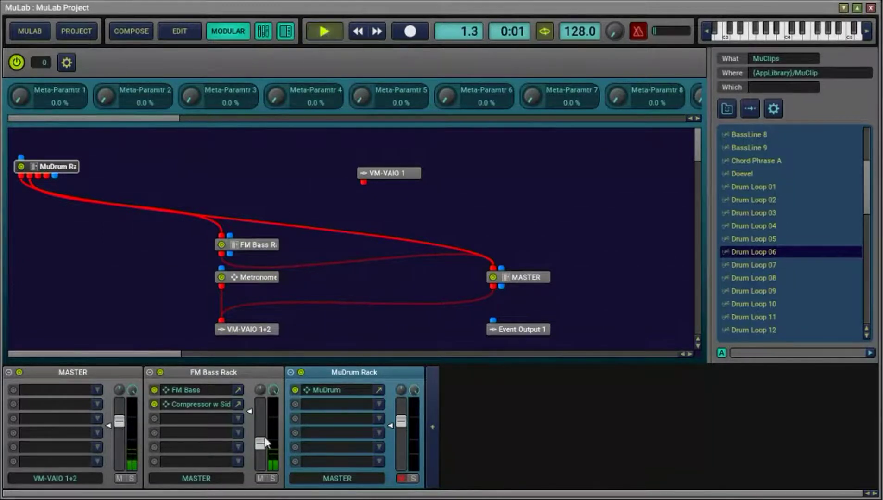
{"action": "left_click_drag", "start_coordinate": [257, 444], "coordinate": [261, 441]}
- Open the Compressor w Sidechain panel and set ListenSidechain to 57.5 %
{"action": "double_click", "coordinate": [197, 405]}
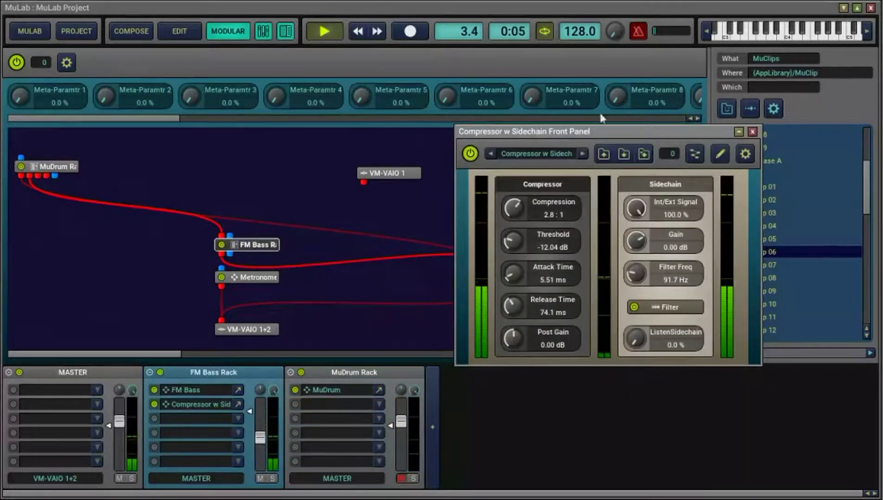
{"action": "left_click_drag", "start_coordinate": [596, 128], "coordinate": [585, 128]}
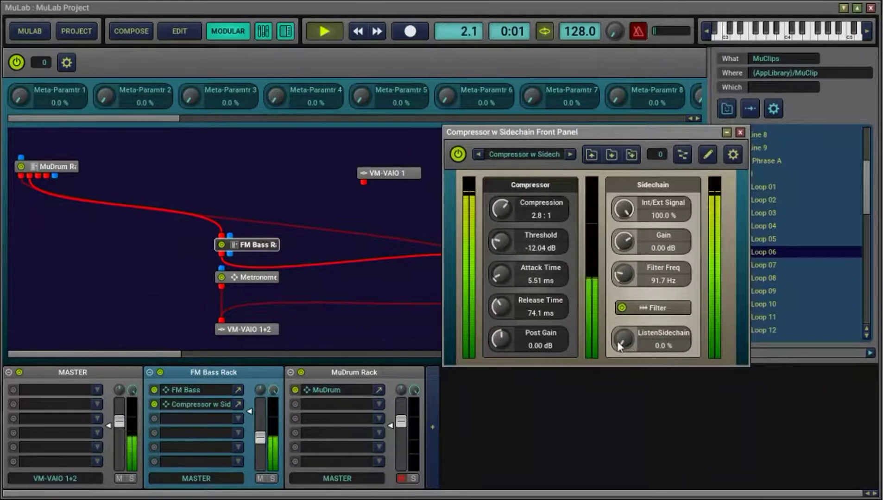
{"action": "left_click_drag", "start_coordinate": [627, 347], "coordinate": [607, 192]}
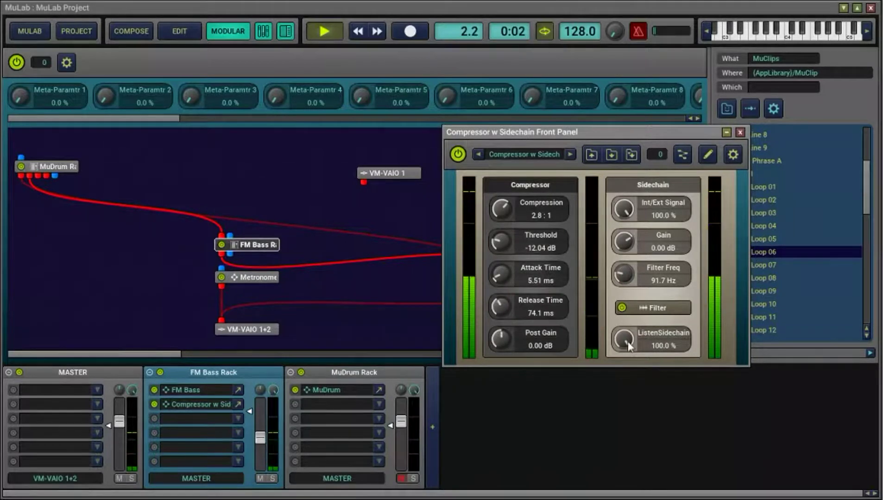
{"action": "left_click_drag", "start_coordinate": [625, 340], "coordinate": [619, 375]}
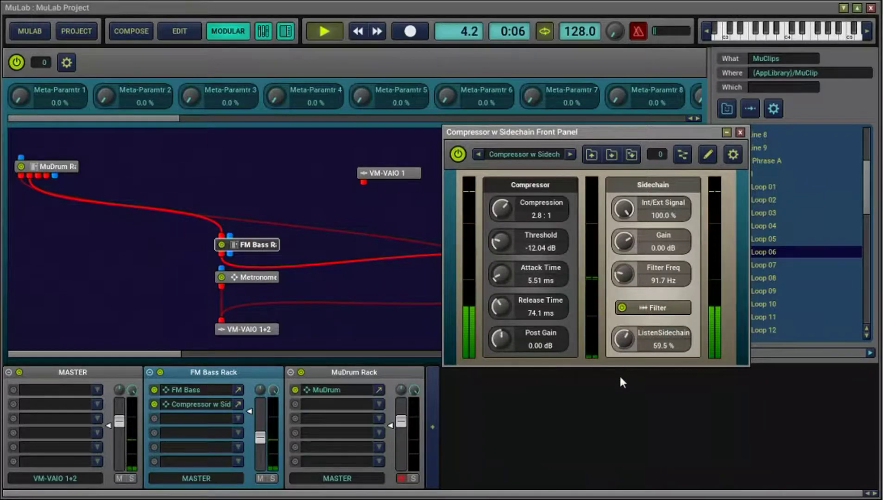
{"action": "left_click_drag", "start_coordinate": [629, 335], "coordinate": [628, 337]}
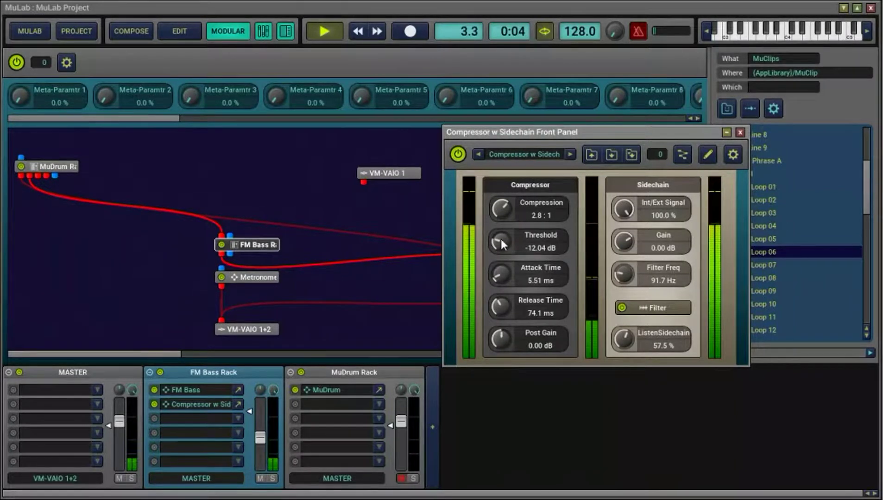
- Push the compressor to extremes: threshold -oo dB, maximum ratio, shorter release, 0 s attack
{"action": "left_click_drag", "start_coordinate": [501, 240], "coordinate": [508, 275]}
{"action": "left_click_drag", "start_coordinate": [512, 207], "coordinate": [504, 176]}
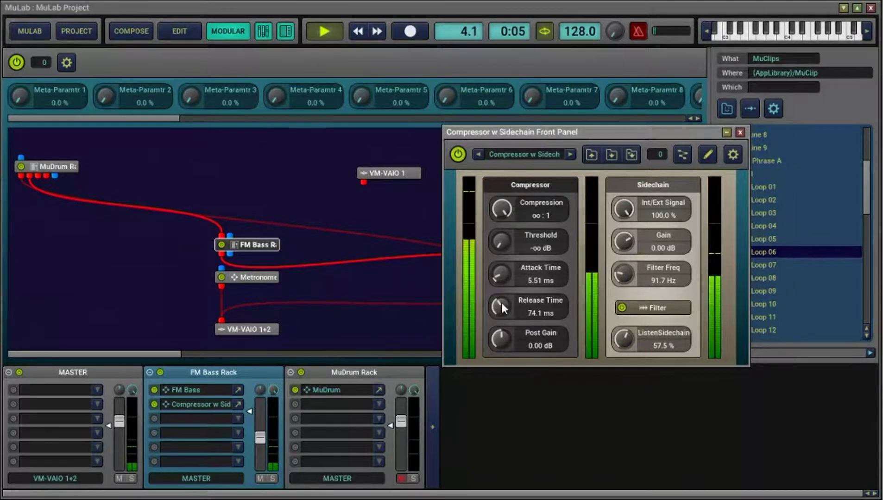
{"action": "left_click_drag", "start_coordinate": [501, 303], "coordinate": [502, 337]}
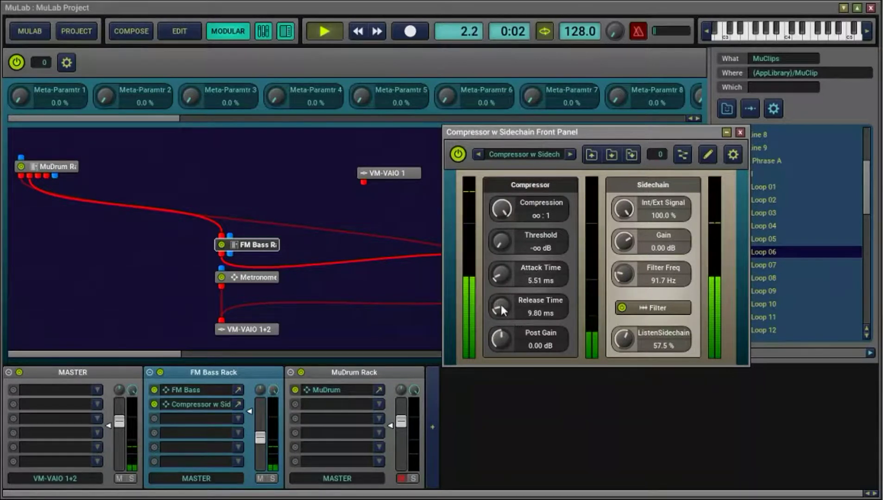
{"action": "left_click_drag", "start_coordinate": [501, 307], "coordinate": [501, 308]}
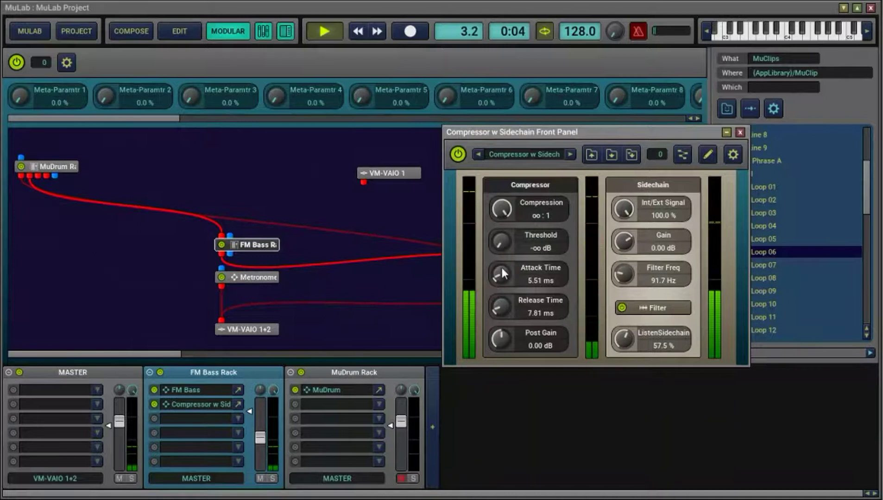
{"action": "left_click_drag", "start_coordinate": [500, 268], "coordinate": [509, 308]}
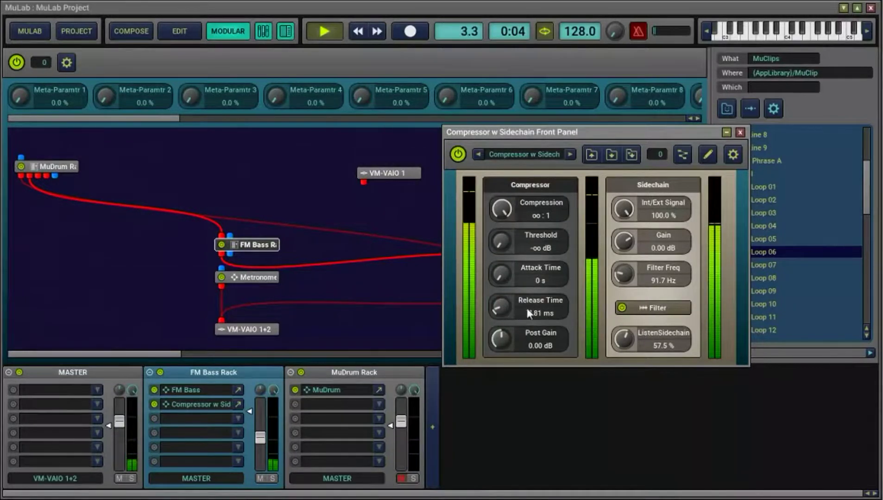
- Raise the threshold to -5.93 dB, lower the ratio to 3.2:1, and drop ListenSidechain to 4.0 %
{"action": "scroll", "coordinate": [503, 306], "scroll_direction": "up", "scroll_amount": 3}
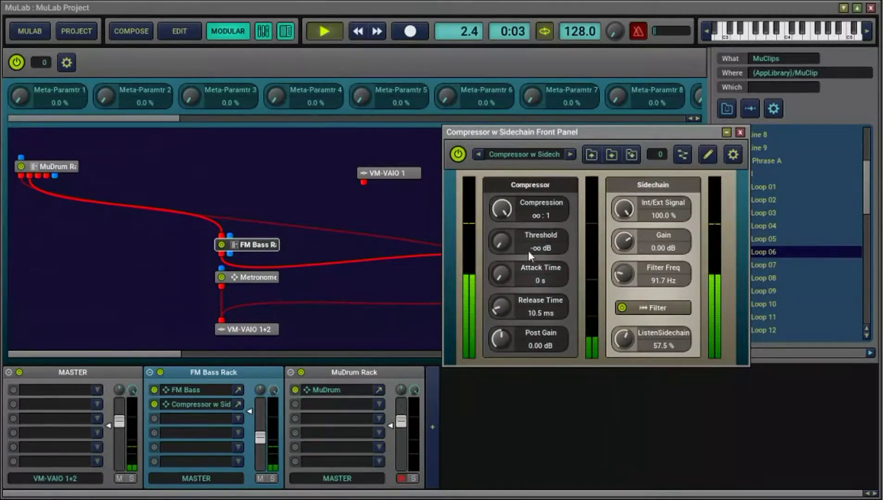
{"action": "left_click_drag", "start_coordinate": [501, 241], "coordinate": [495, 175]}
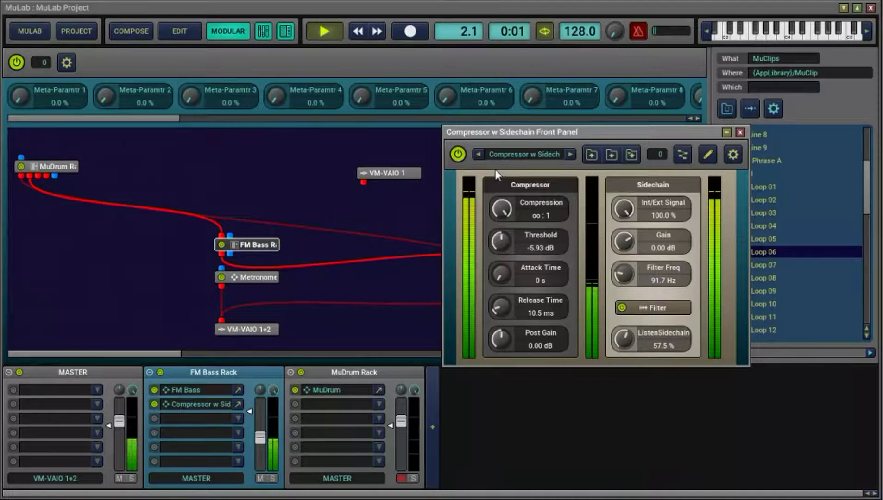
{"action": "left_click_drag", "start_coordinate": [498, 216], "coordinate": [500, 247]}
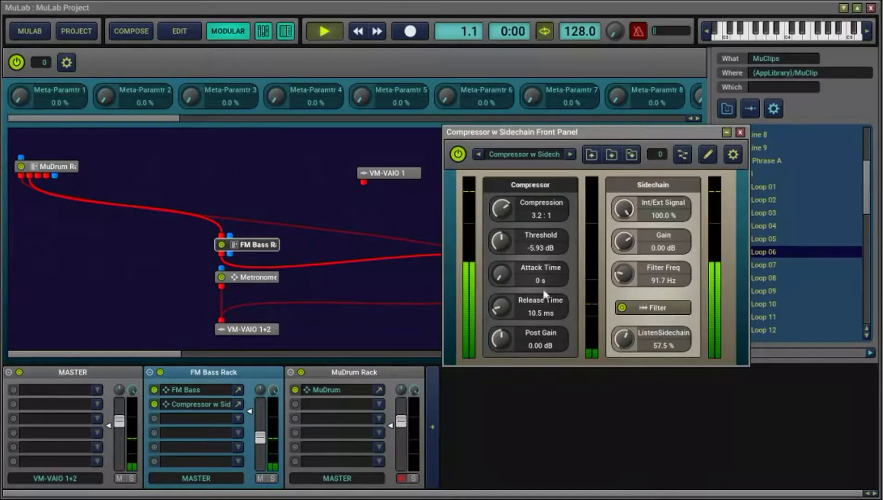
{"action": "left_click_drag", "start_coordinate": [621, 337], "coordinate": [616, 370]}
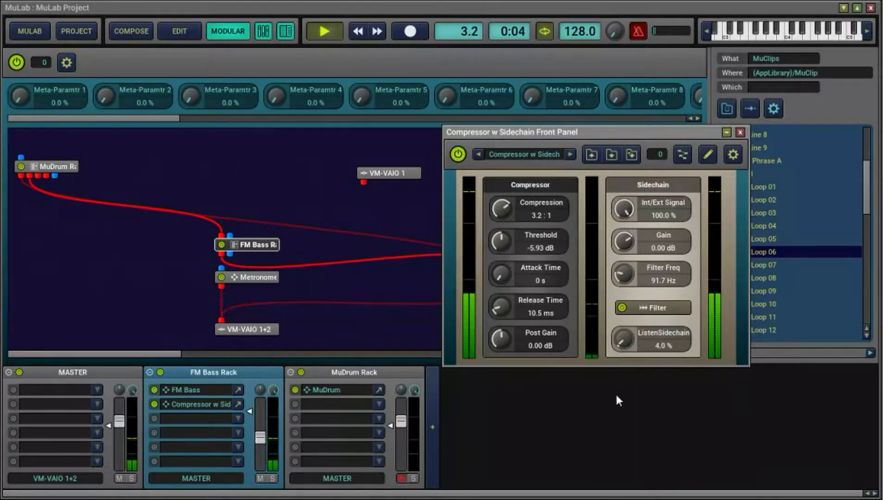
- A/B the sidechain compressor, leaving it on at about 3.8:1 ratio and -10.17 dB threshold
{"action": "left_click", "coordinate": [457, 154]}
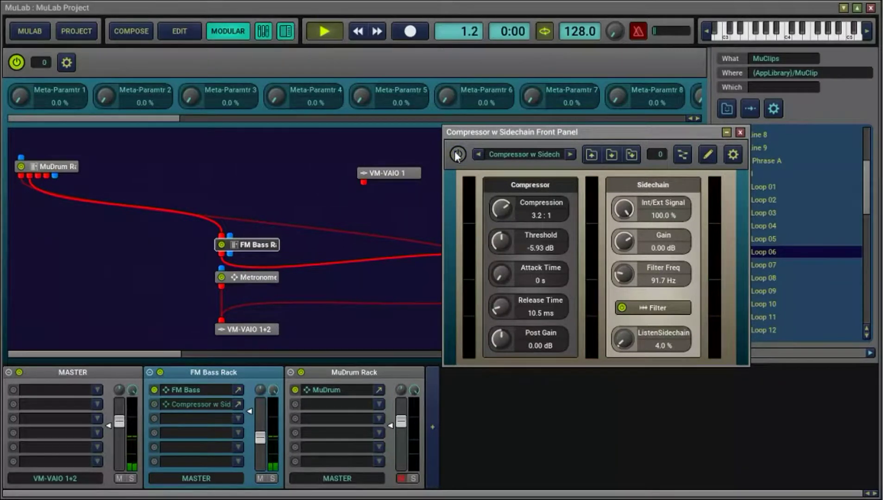
{"action": "left_click", "coordinate": [457, 155]}
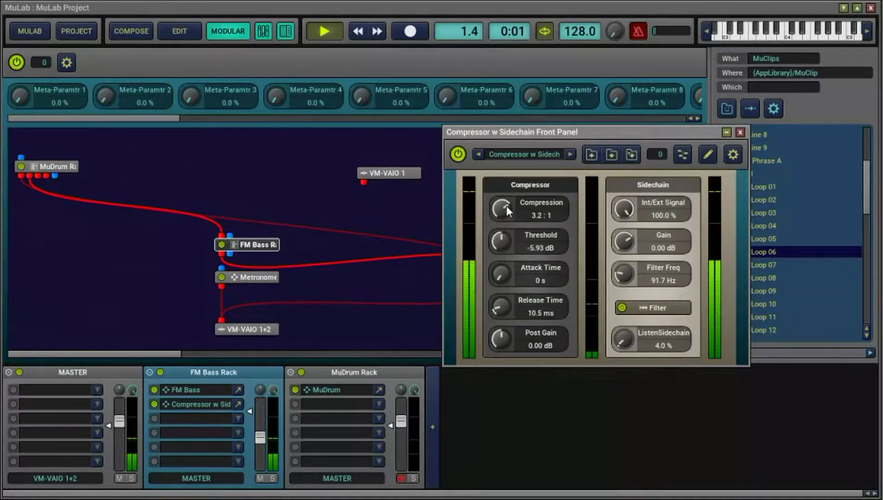
{"action": "left_click_drag", "start_coordinate": [506, 206], "coordinate": [505, 170]}
{"action": "left_click_drag", "start_coordinate": [509, 227], "coordinate": [505, 292]}
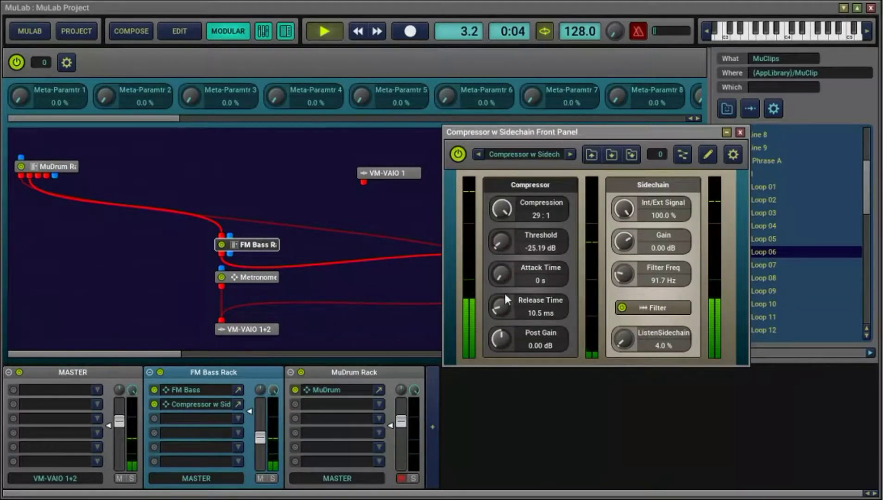
{"action": "left_click", "coordinate": [458, 153]}
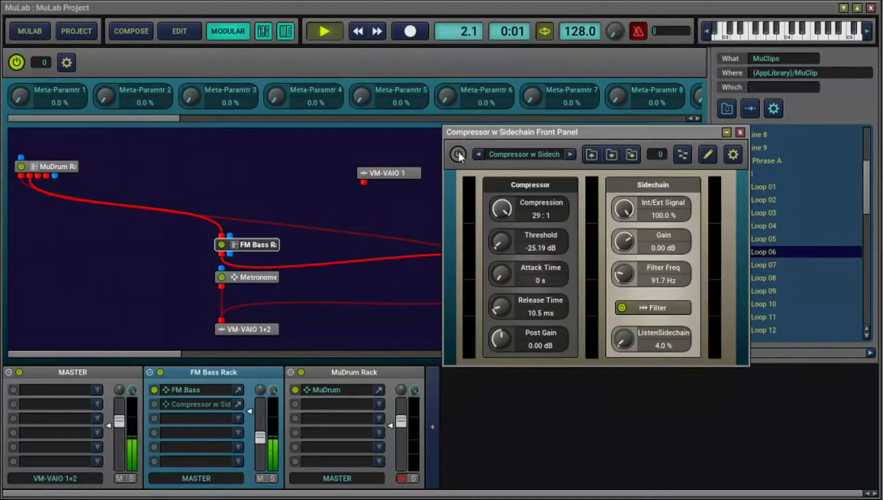
{"action": "left_click", "coordinate": [458, 153]}
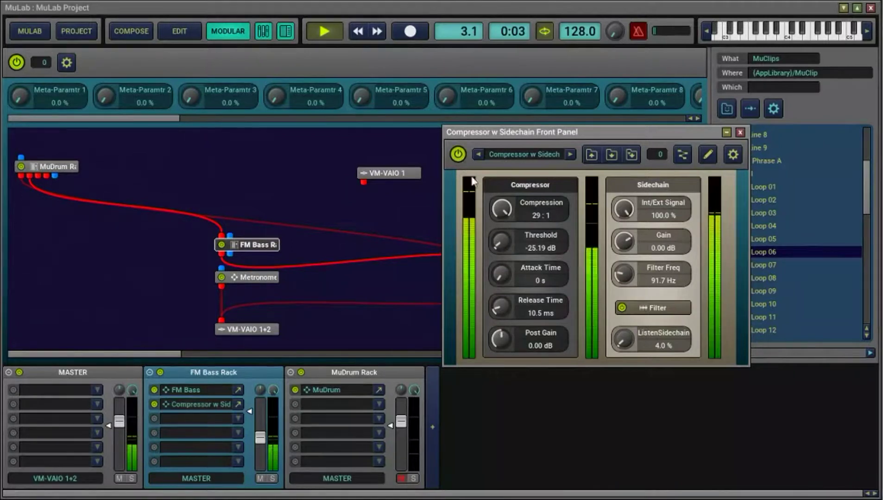
{"action": "mouse_move", "coordinate": [503, 240]}
{"action": "left_mouse_down"}
{"action": "mouse_move", "coordinate": [496, 189]}
{"action": "mouse_move", "coordinate": [503, 249]}
{"action": "left_mouse_up"}
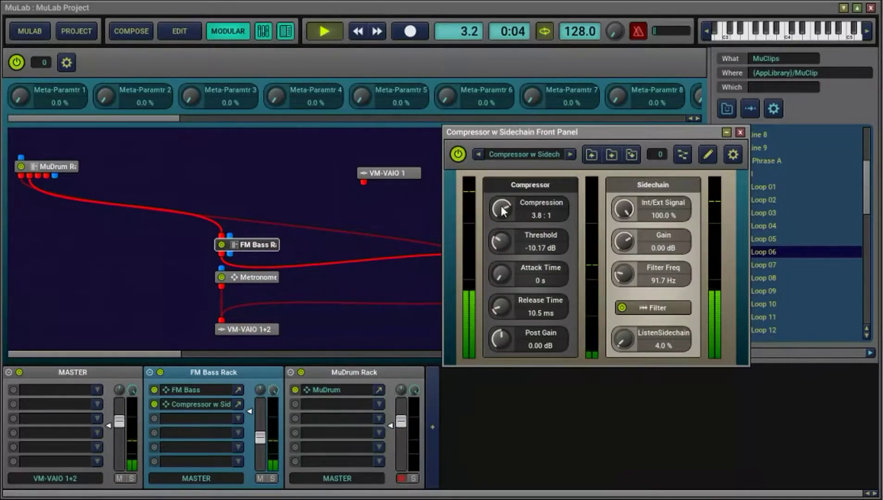
- Close the compressor panel, audition the song from the start, then bring up MuDrum's front panel
{"action": "left_click", "coordinate": [740, 133]}
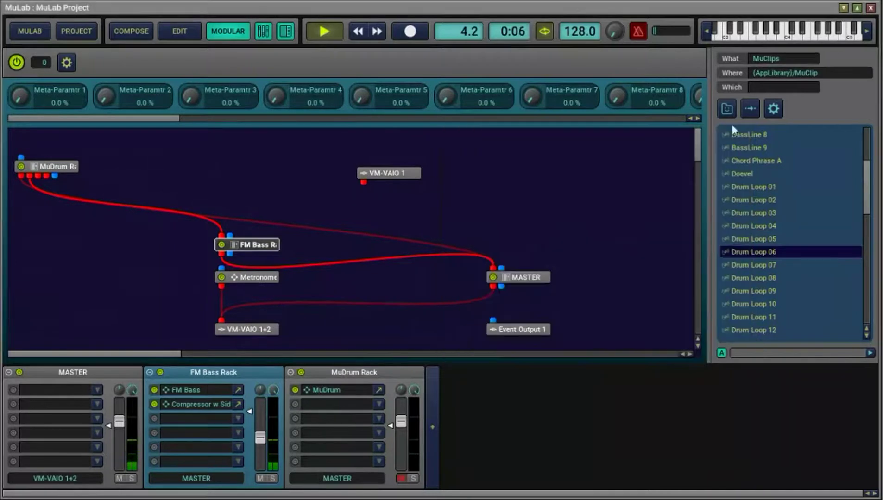
{"action": "left_click", "coordinate": [324, 32]}
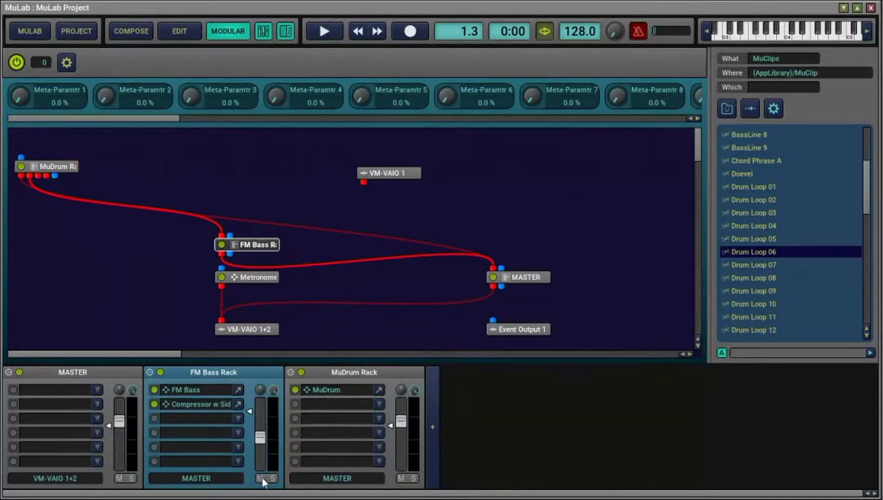
{"action": "left_click", "coordinate": [327, 32]}
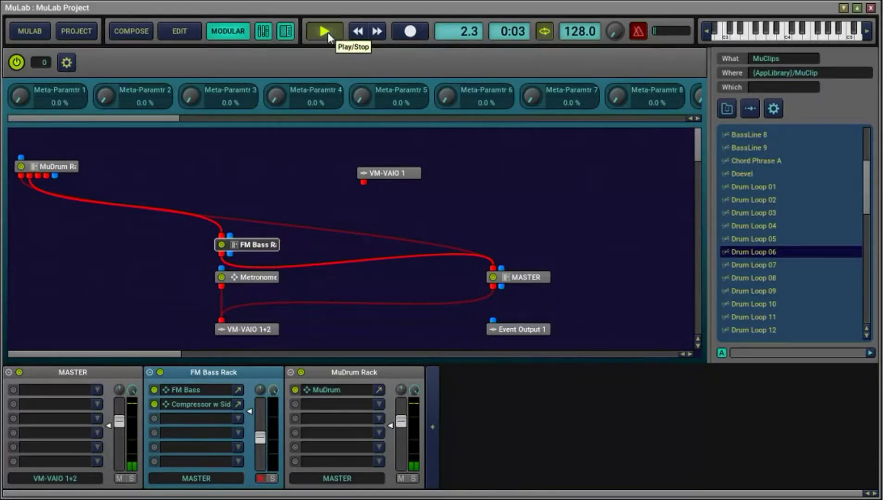
{"action": "left_click", "coordinate": [327, 32]}
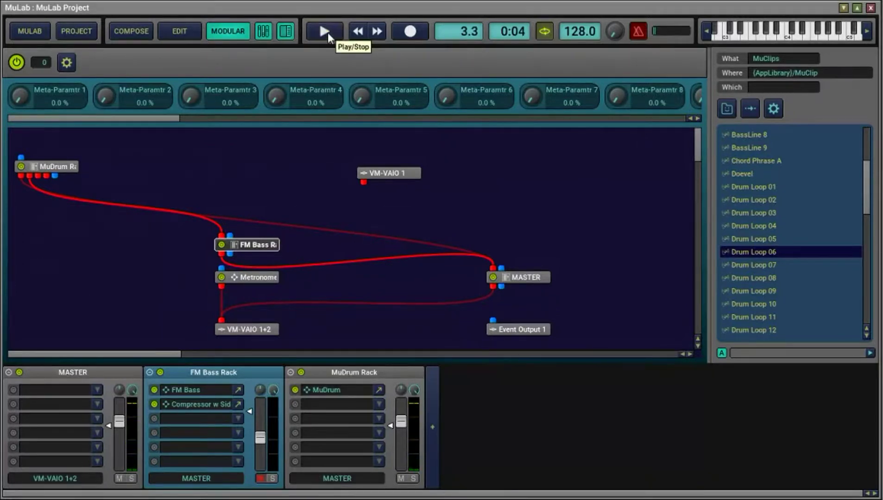
{"action": "left_click", "coordinate": [336, 388]}
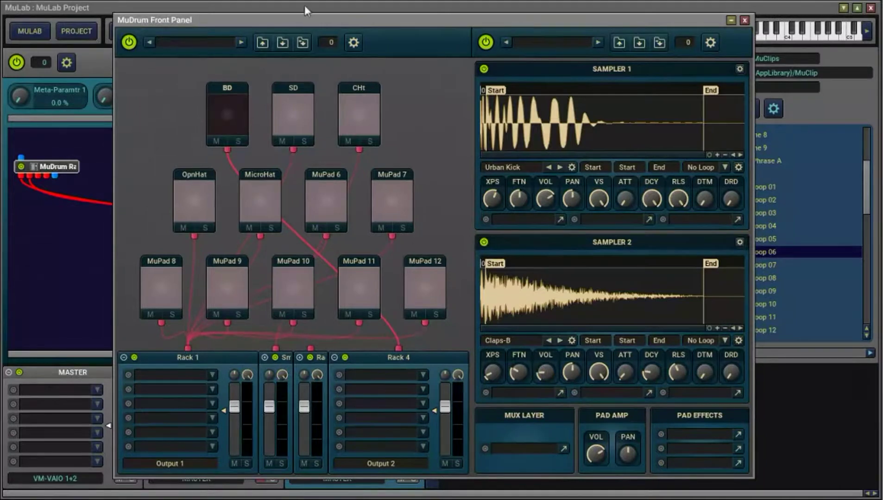
- Reposition the MuDrum front panel to the right, beside the modular graph and FM Bass Rack
{"action": "left_click_drag", "start_coordinate": [307, 18], "coordinate": [481, 24]}
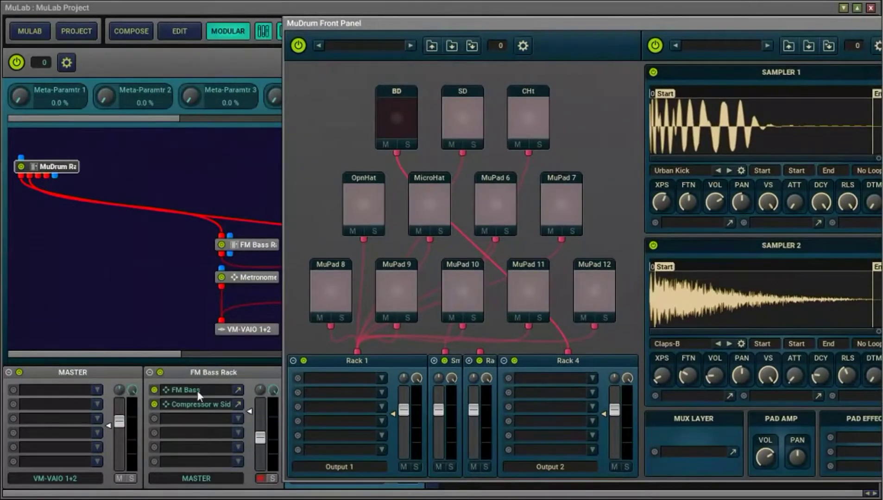
{"action": "left_click_drag", "start_coordinate": [431, 24], "coordinate": [400, 20]}
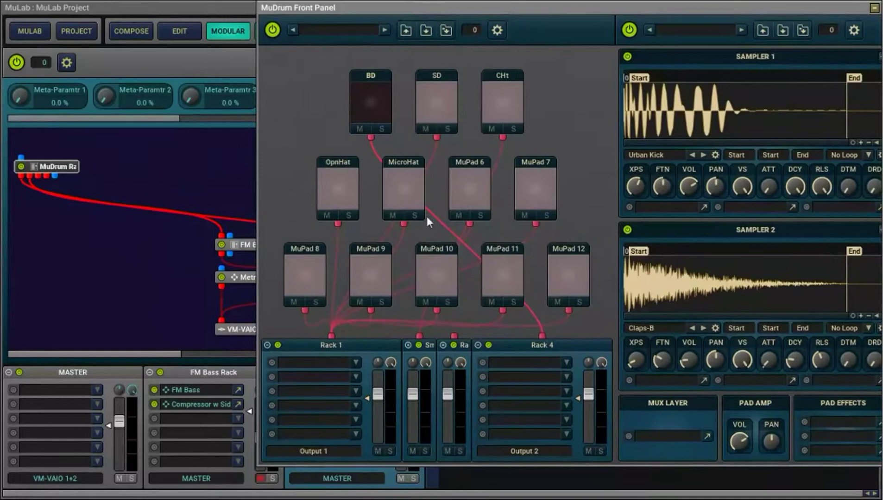
- Add a Send to Output 1 in MuDrum's Rack 4 with its send gain near 0 dB
{"action": "left_click", "coordinate": [532, 368]}
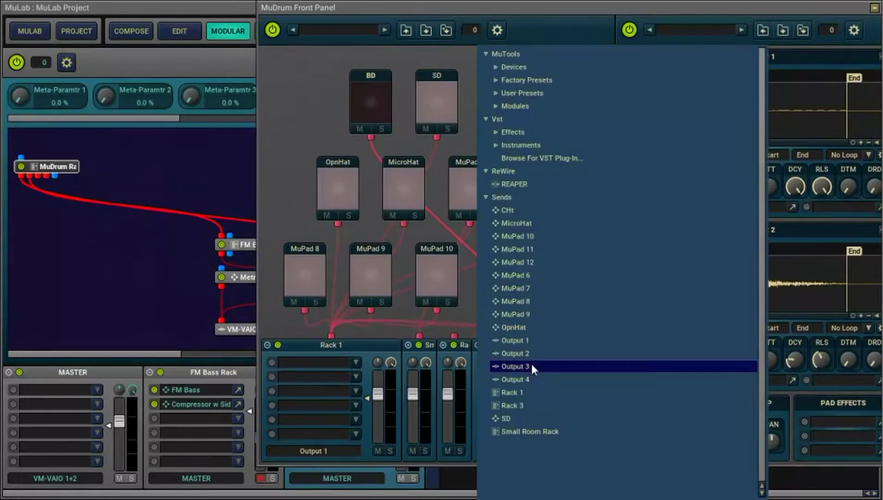
{"action": "left_click", "coordinate": [531, 340]}
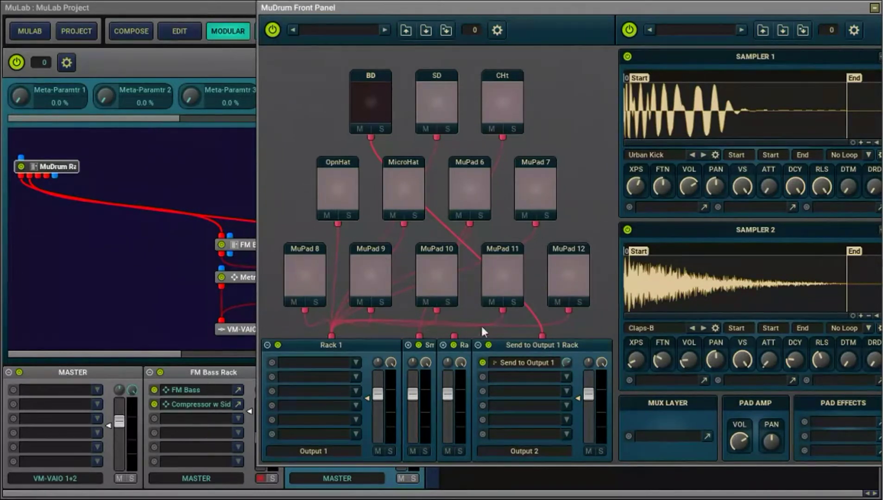
{"action": "left_click_drag", "start_coordinate": [567, 363], "coordinate": [564, 351]}
{"action": "left_click_drag", "start_coordinate": [566, 395], "coordinate": [565, 361]}
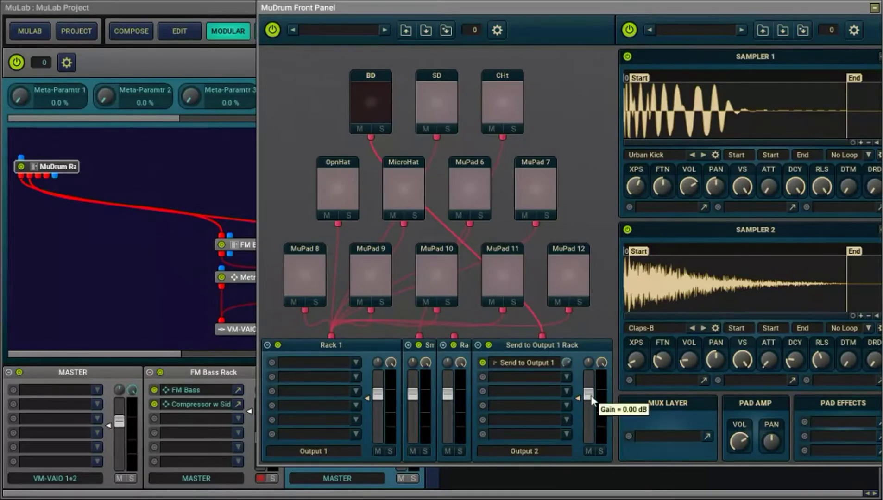
{"action": "mouse_move", "coordinate": [588, 394]}
{"action": "left_mouse_down"}
{"action": "mouse_move", "coordinate": [593, 440]}
{"action": "mouse_move", "coordinate": [588, 398]}
{"action": "left_mouse_up"}
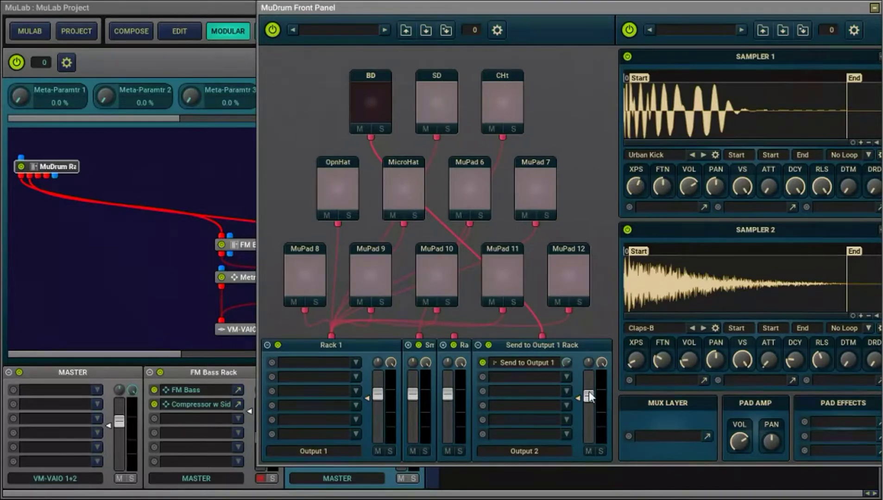
{"action": "mouse_move", "coordinate": [567, 363]}
{"action": "scroll", "coordinate": [565, 362], "scroll_direction": "up", "scroll_amount": 5}
- Play the song to hear the kick's new Output 1 send, keeping the MuDrum panel out of the way
{"action": "left_click_drag", "start_coordinate": [645, 7], "coordinate": [646, 50]}
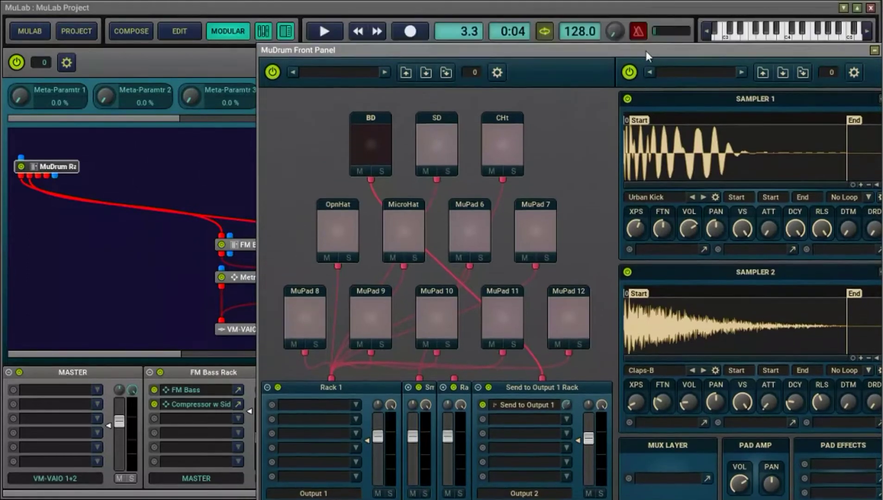
{"action": "left_click", "coordinate": [322, 25]}
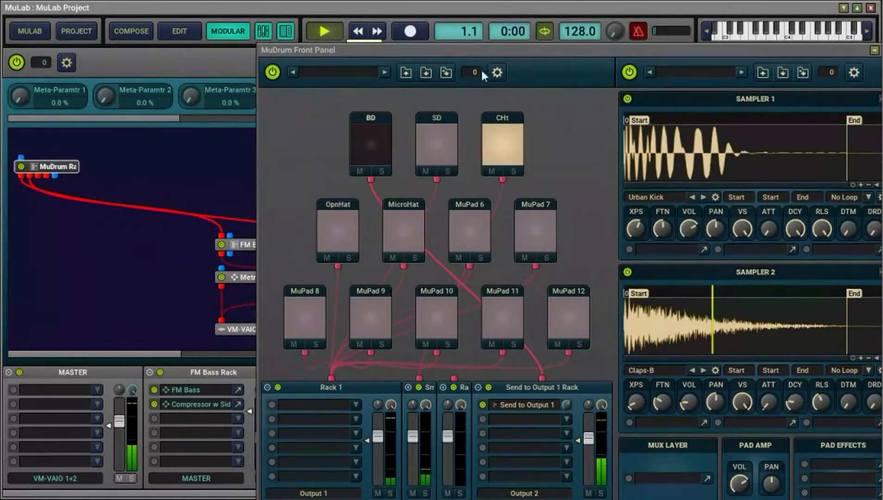
{"action": "left_click_drag", "start_coordinate": [496, 55], "coordinate": [414, 45]}
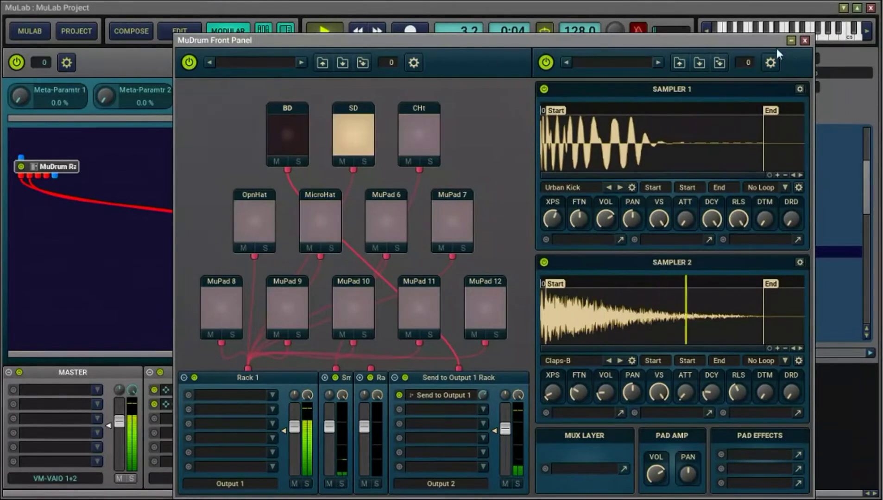
- Close the MuDrum panel and unmute the FM Bass Rack so the bass joins the drums
{"action": "left_click", "coordinate": [804, 40]}
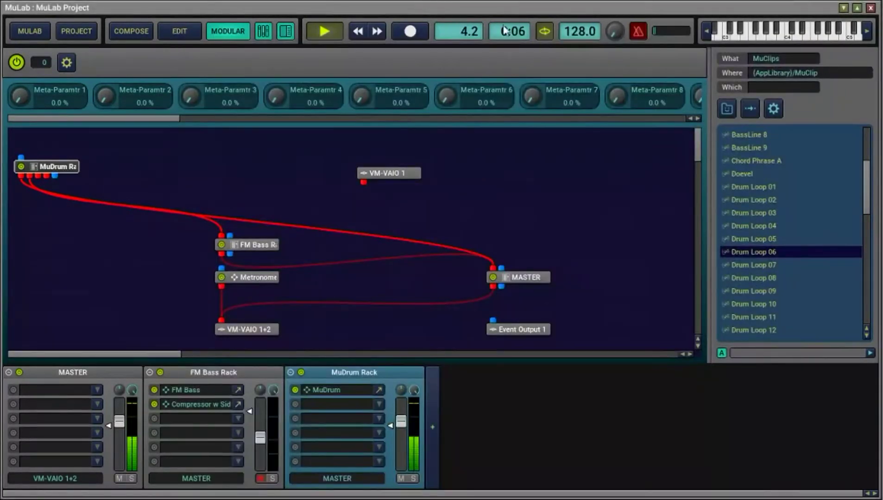
{"action": "left_click", "coordinate": [260, 477]}
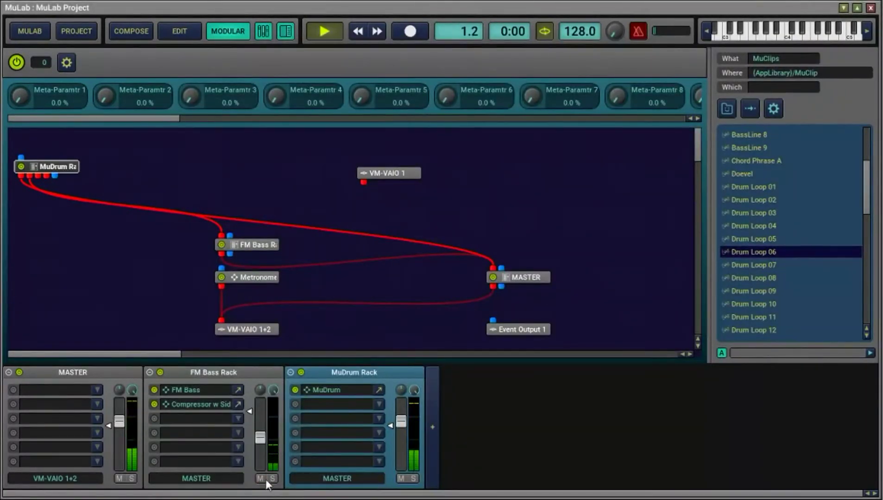